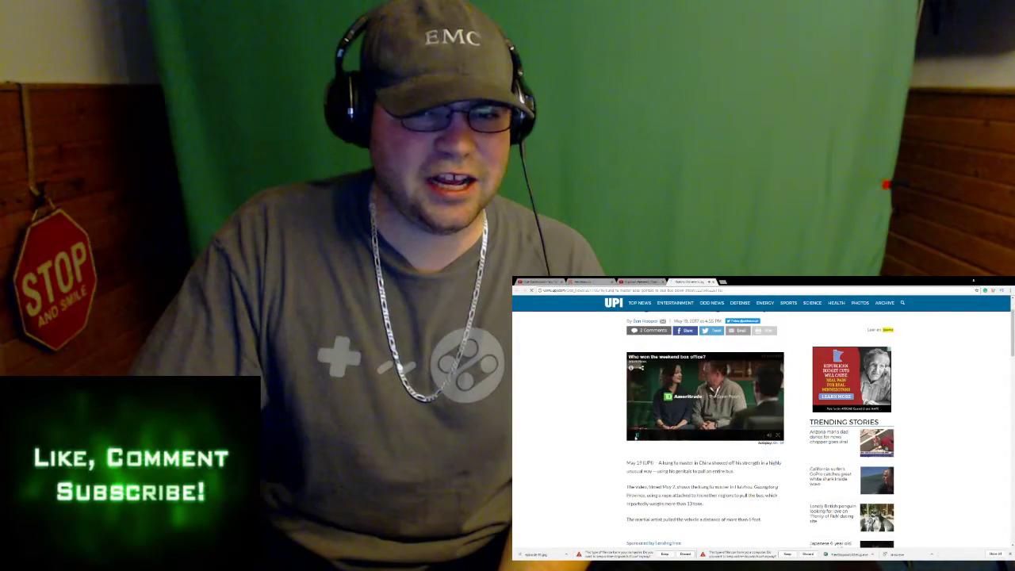
scroll(706, 436, down, 1)
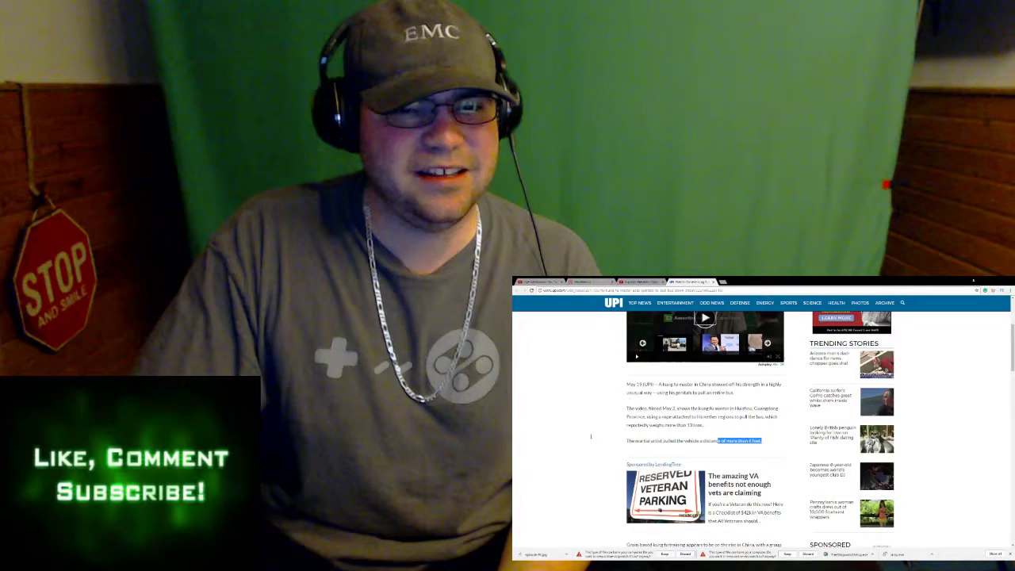
scroll(600, 428, down, 3)
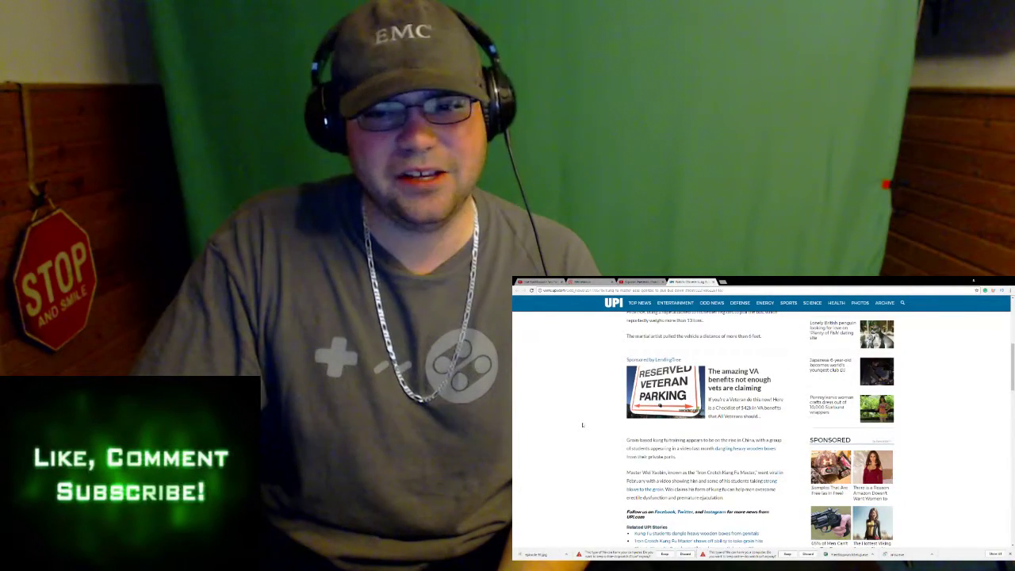
scroll(583, 425, down, 1)
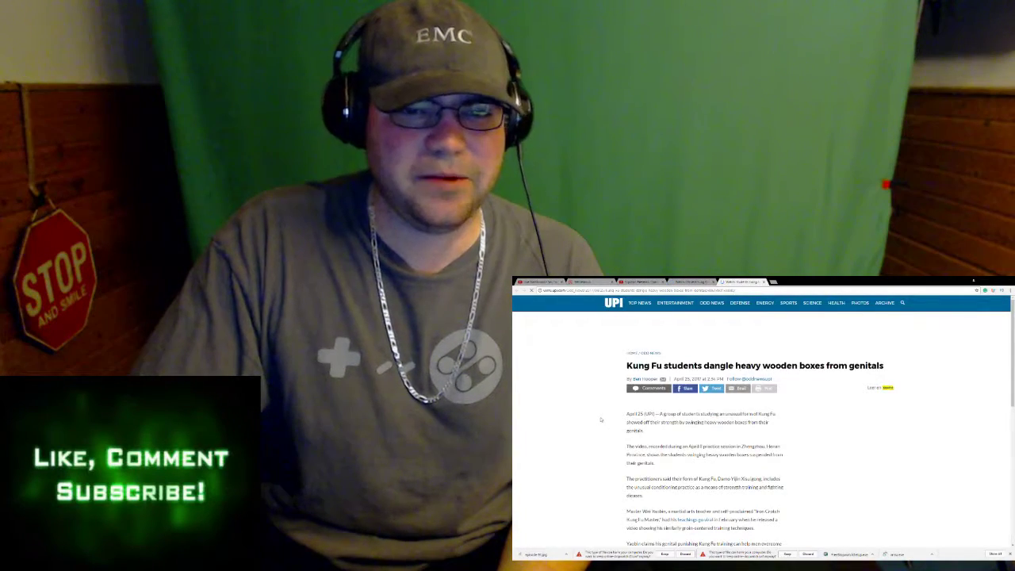
scroll(601, 420, down, 2)
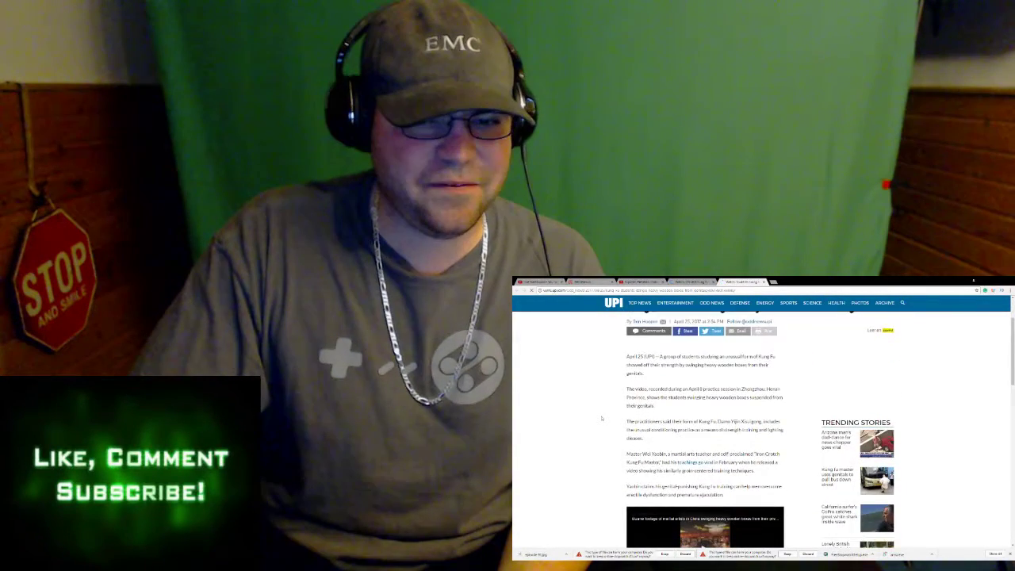
scroll(601, 420, down, 3)
scroll(622, 409, down, 2)
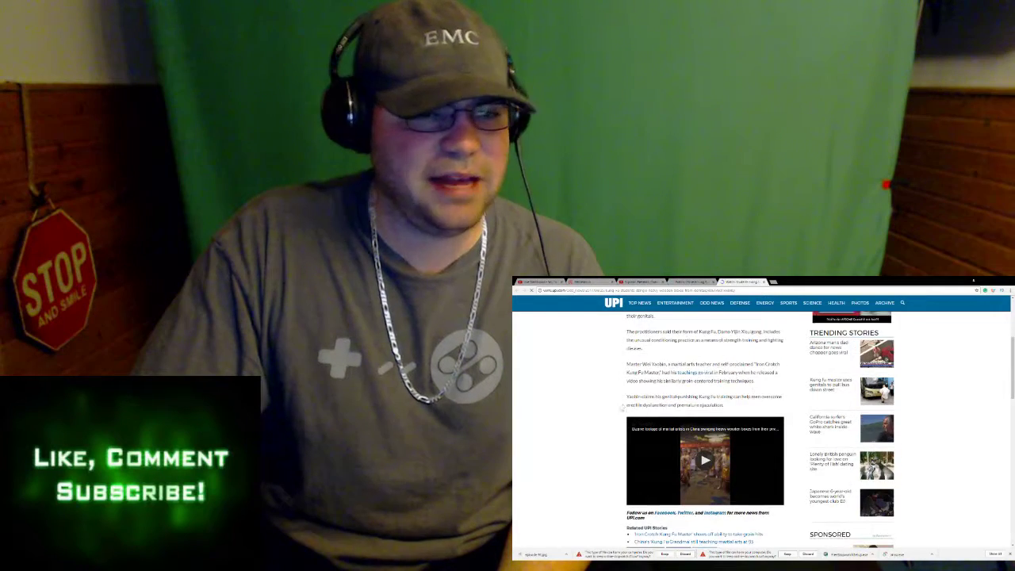
scroll(622, 409, down, 1)
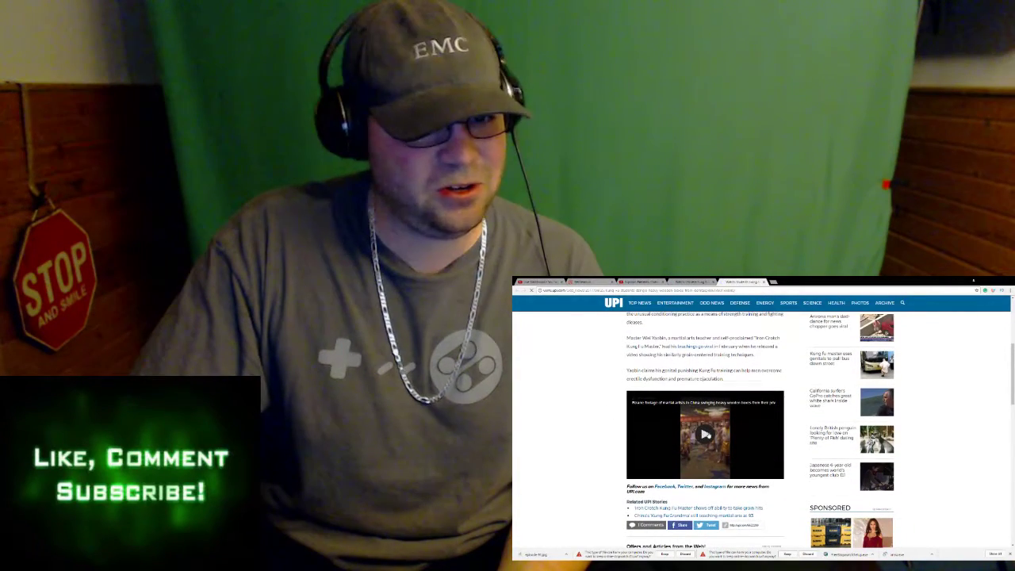
Play the newsflare clip of Kung Fu students dangling heavy wooden boxes in fullscreen
click(705, 435)
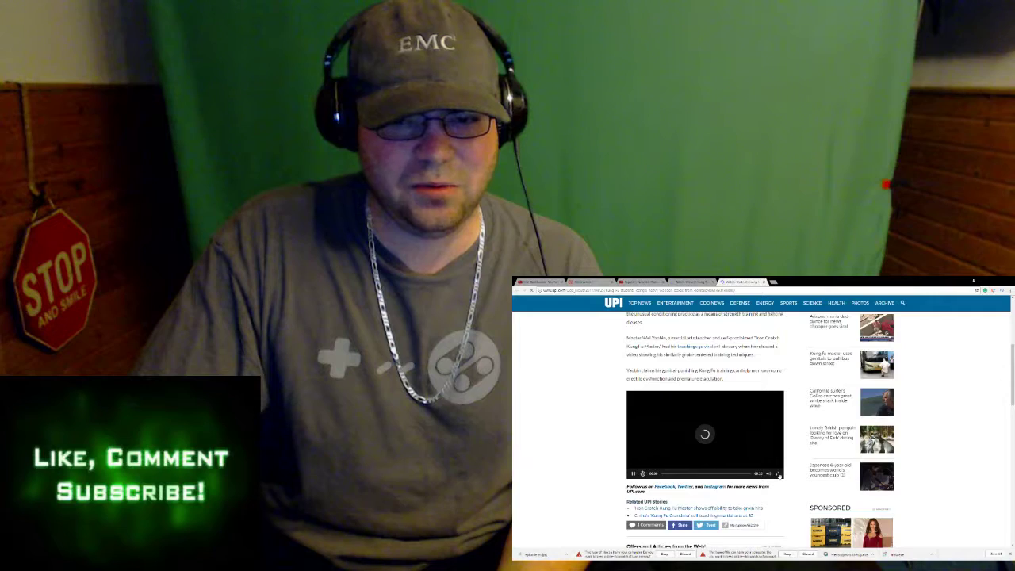
click(779, 474)
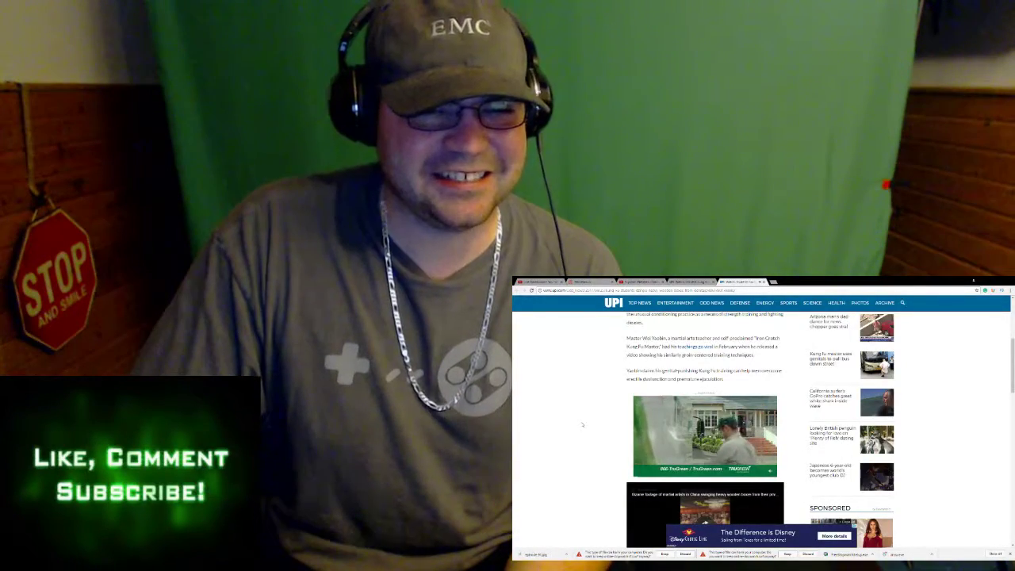
scroll(588, 419, down, 2)
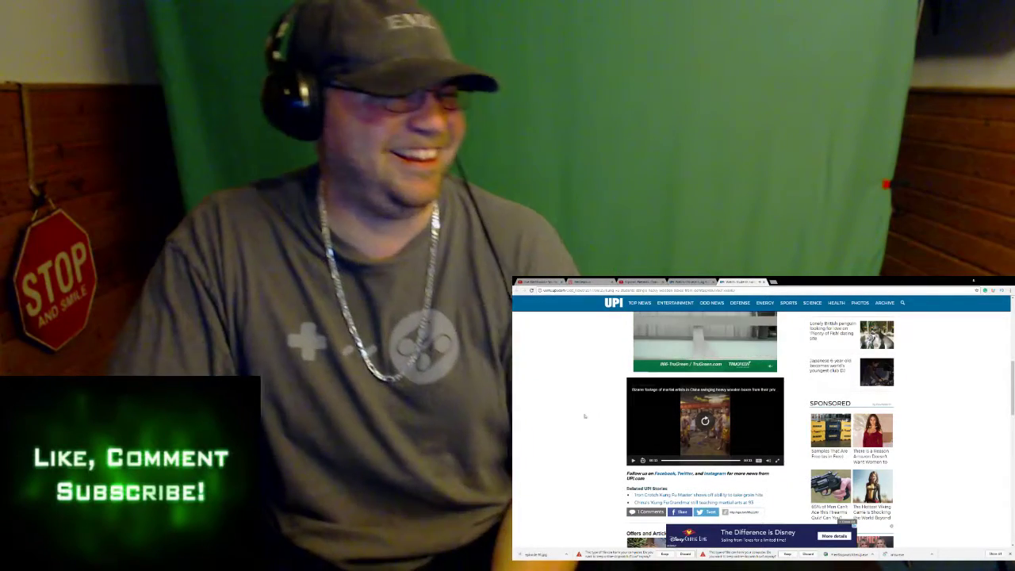